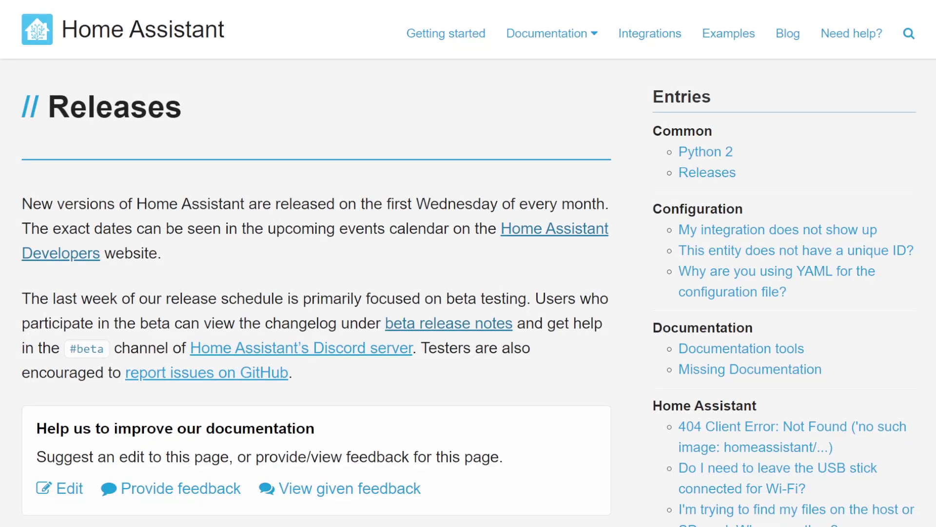
Highlight the monthly release date sentence on the site, then clear the selection
left_click_drag(386, 204, 605, 209)
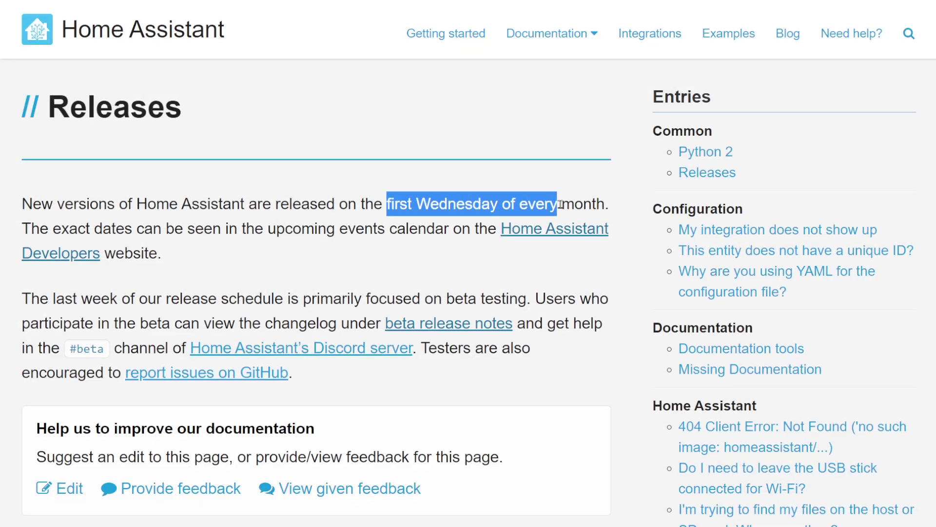
left_click(636, 216)
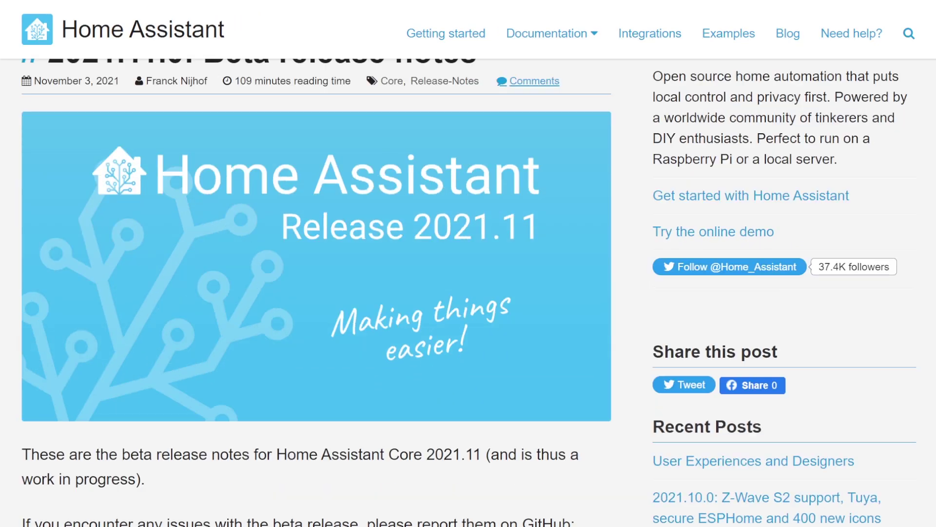
scroll(359, 292, "down", 8)
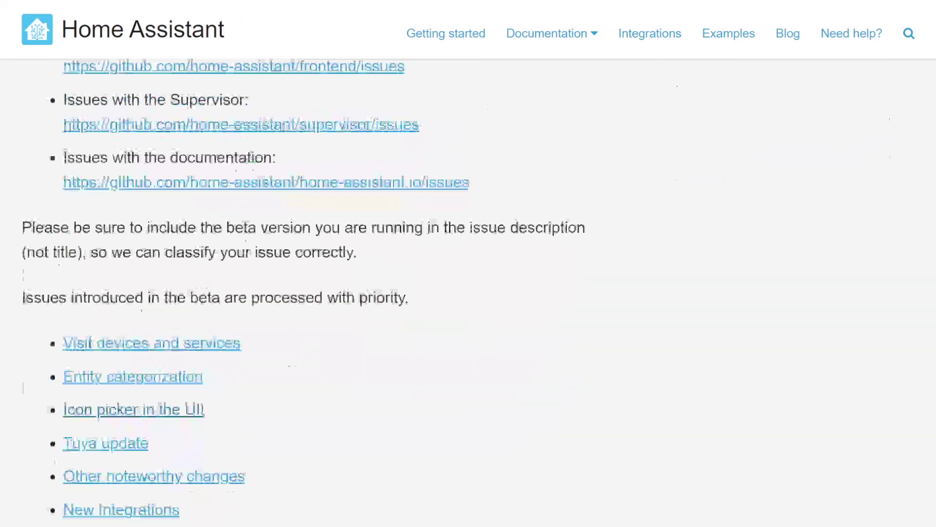
scroll(314, 293, "down", 10)
scroll(315, 293, "down", 10)
scroll(315, 292, "down", 8)
scroll(315, 293, "up", 10)
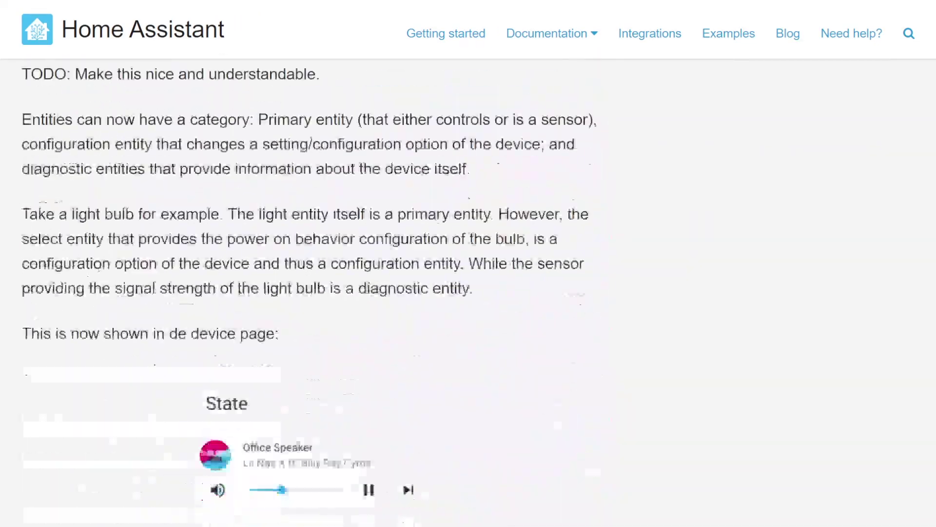
scroll(314, 293, "down", 10)
scroll(314, 293, "down", 10)
scroll(315, 293, "down", 10)
scroll(315, 292, "down", 10)
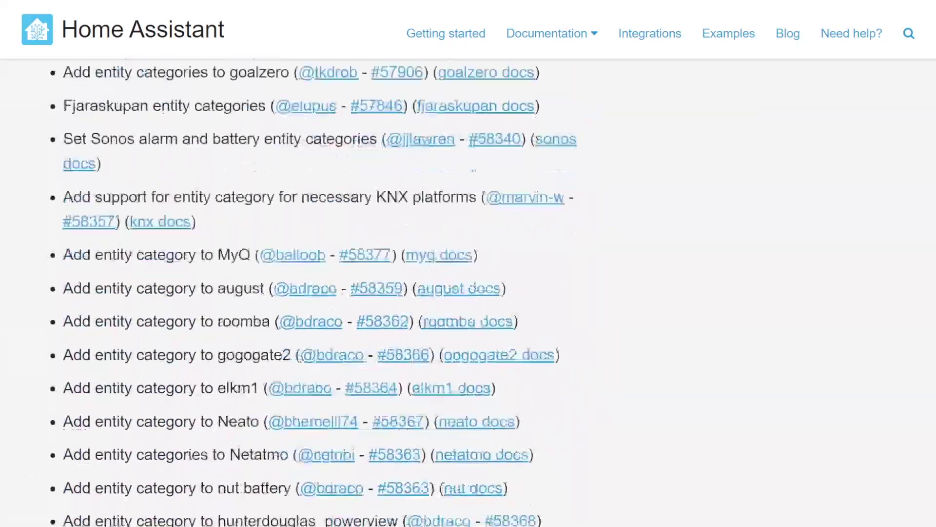
scroll(315, 292, "down", 10)
scroll(315, 293, "down", 8)
scroll(315, 292, "down", 10)
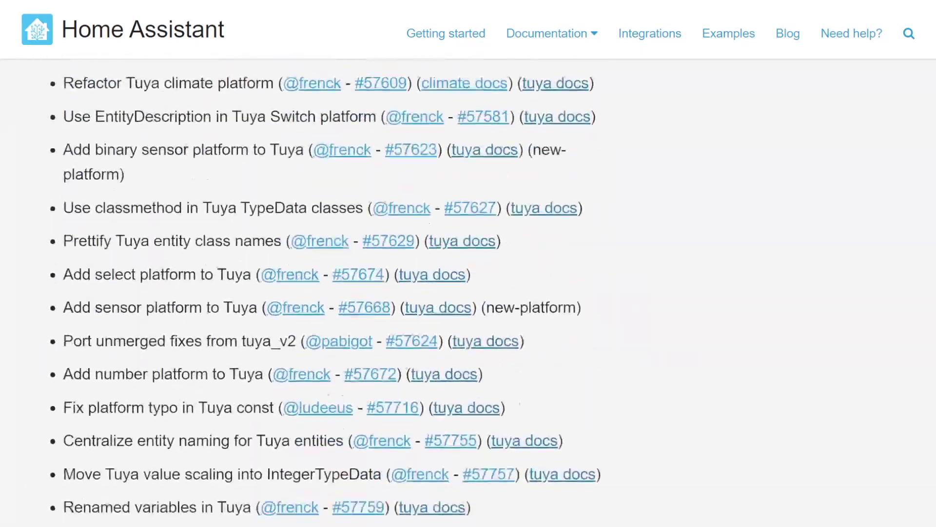
scroll(314, 293, "down", 10)
scroll(315, 293, "down", 10)
scroll(315, 292, "down", 10)
scroll(315, 293, "down", 10)
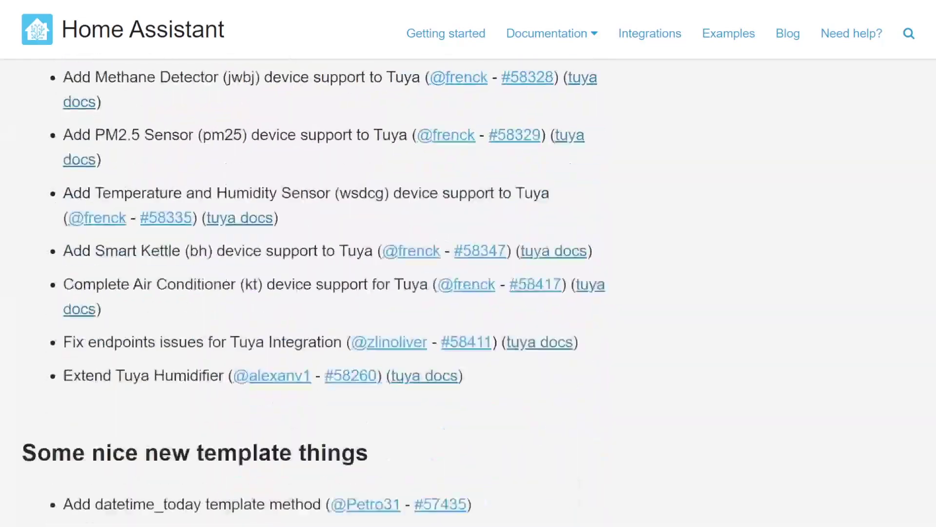
scroll(315, 293, "down", 10)
scroll(315, 293, "down", 5)
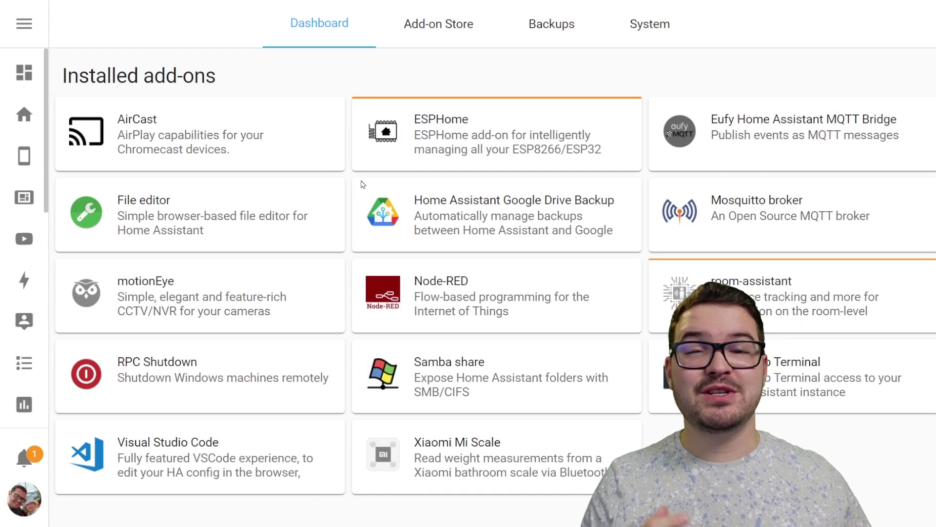
scroll(25, 278, "down", 3)
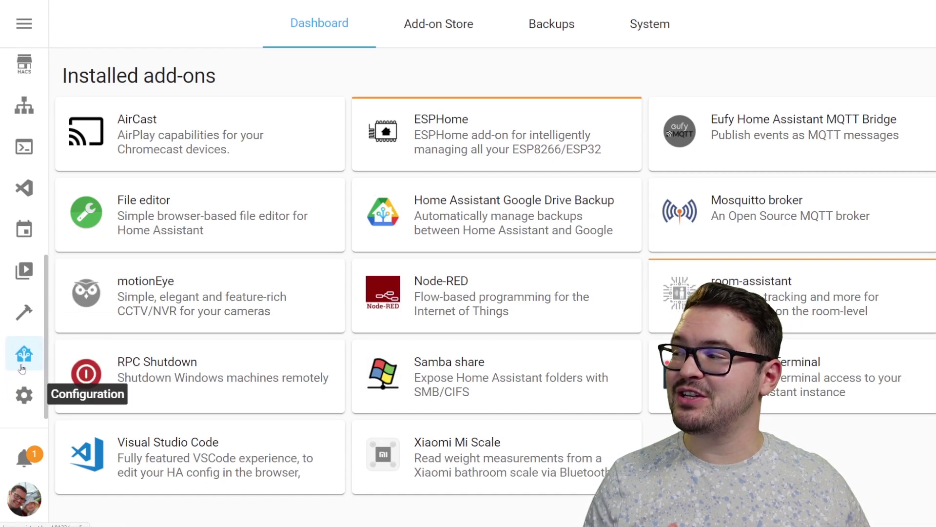
Show the Supervisor Backups list with three full backups from 25–27 October 2021
left_click(545, 26)
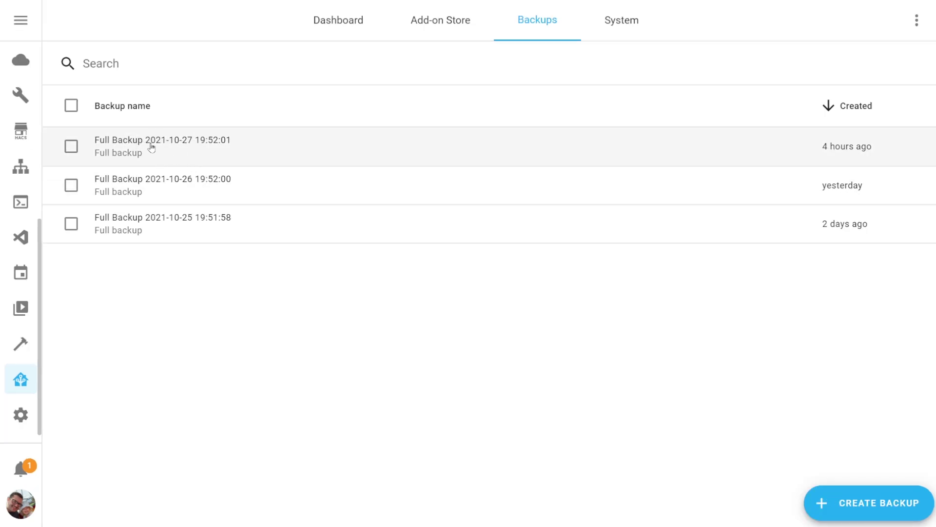
Open the newest full backup's details and show its further-actions menu
left_click(151, 147)
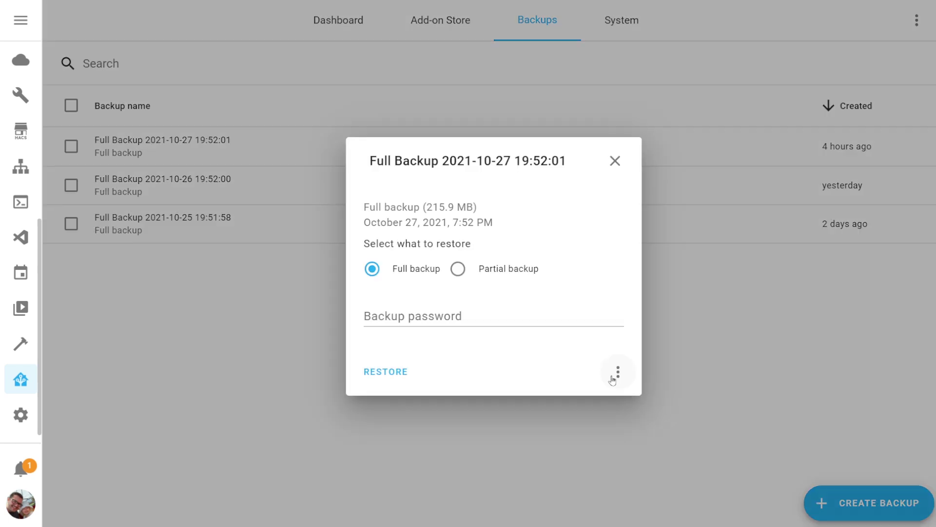
left_click(618, 373)
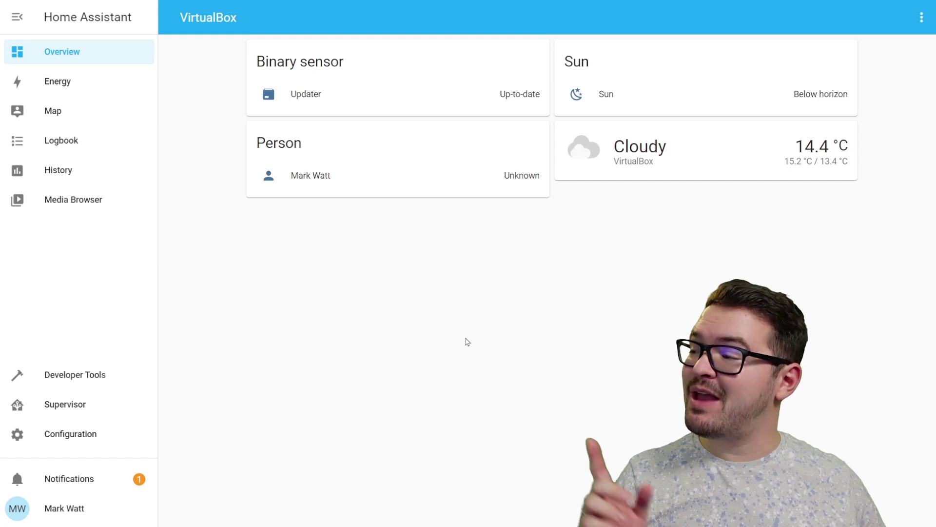
Join the beta channel from Supervisor's System page and confirm the warning
left_click(77, 407)
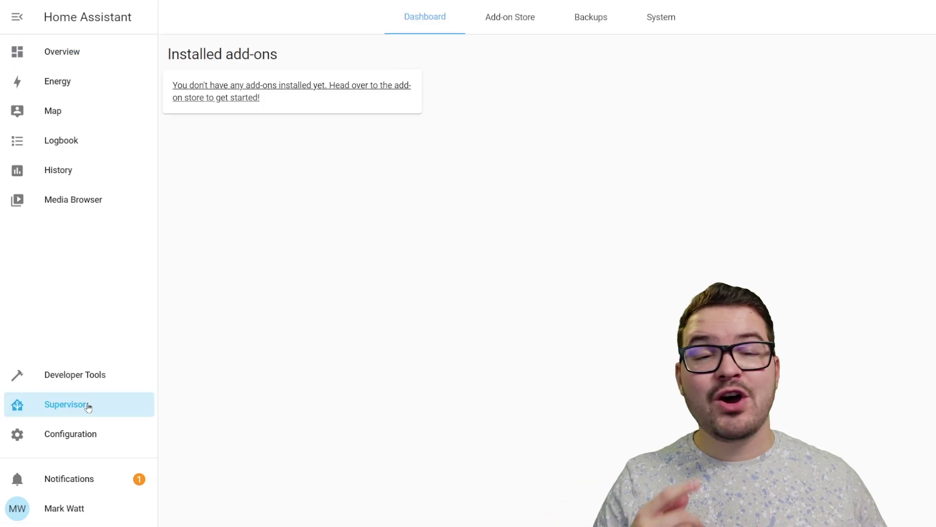
left_click(648, 24)
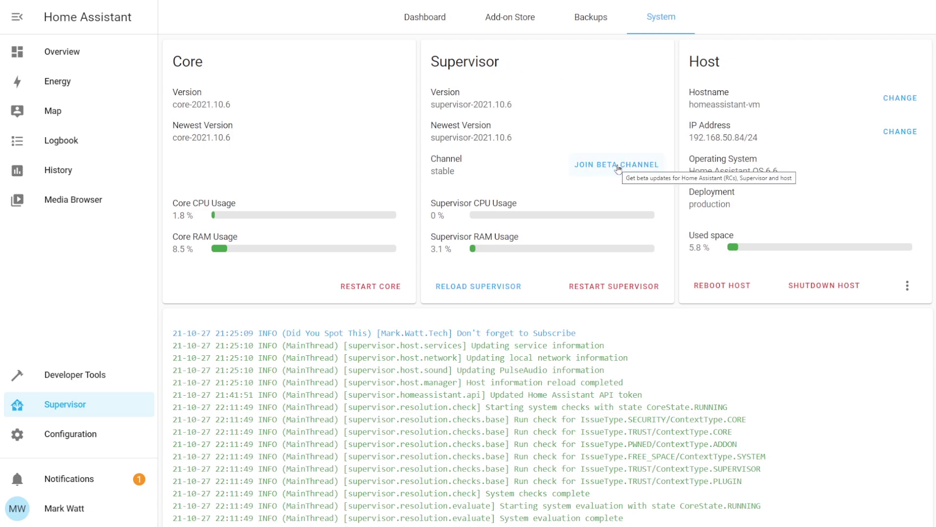
left_click(619, 165)
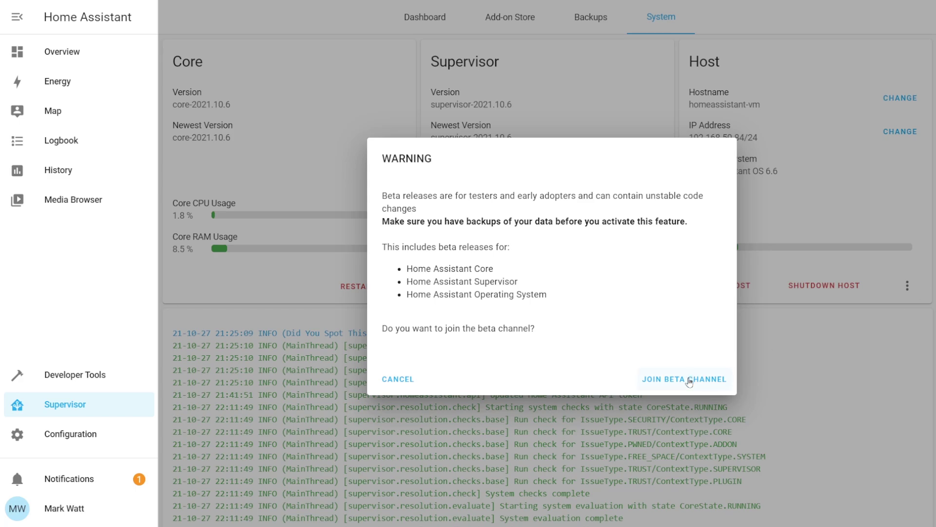
left_click(690, 381)
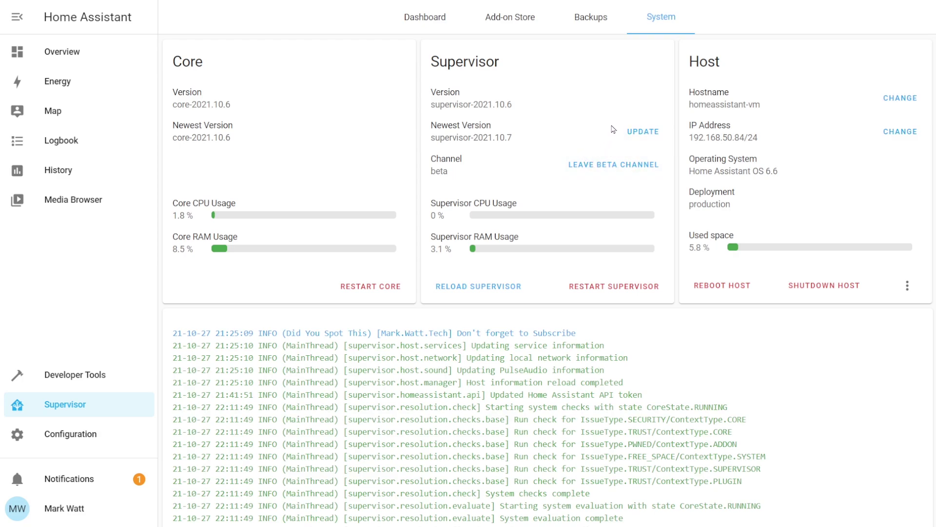
Update the Supervisor card to version 2021.10.7 and confirm the update
left_click(649, 136)
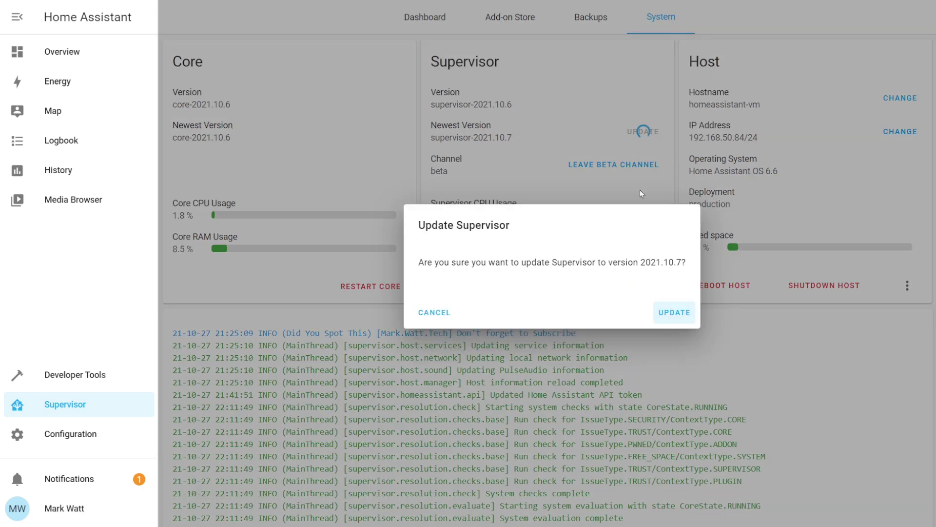
left_click(672, 314)
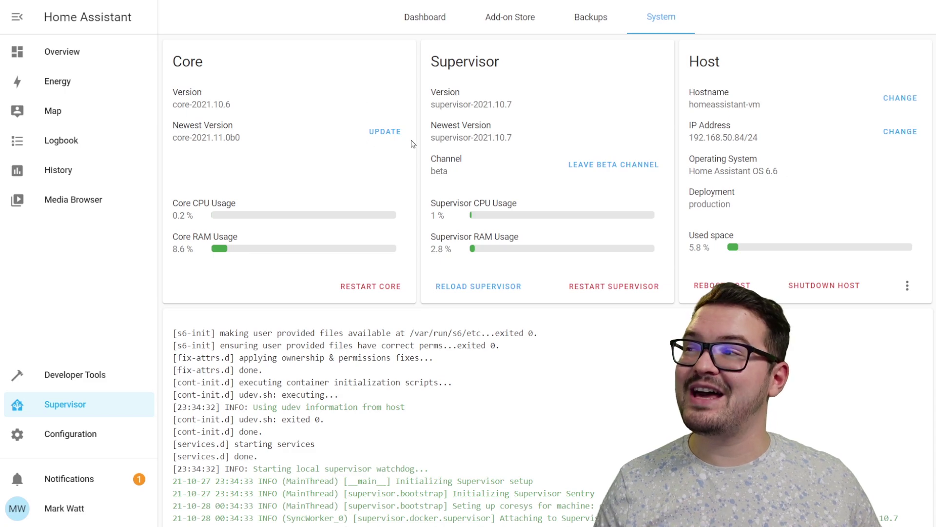
Update the Core card to beta 2021.11.0b0 and confirm the update
left_click(386, 134)
left_click(701, 336)
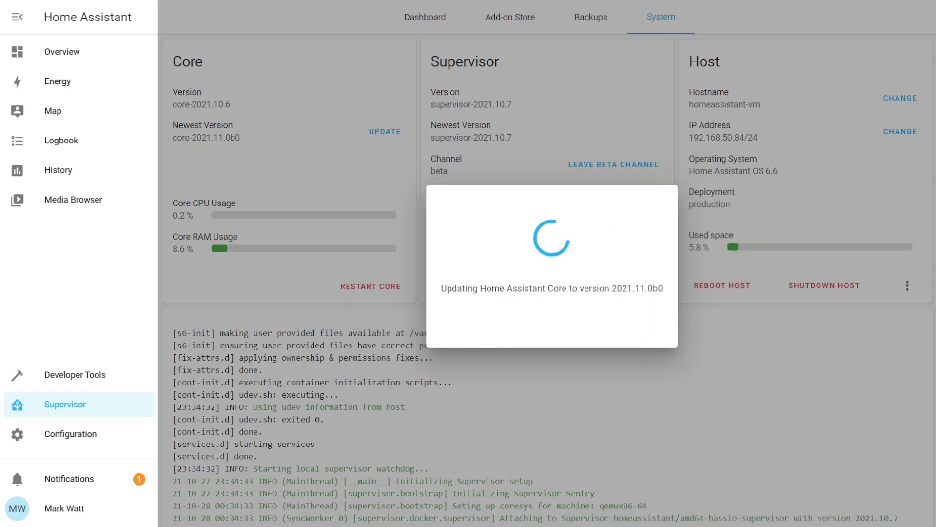